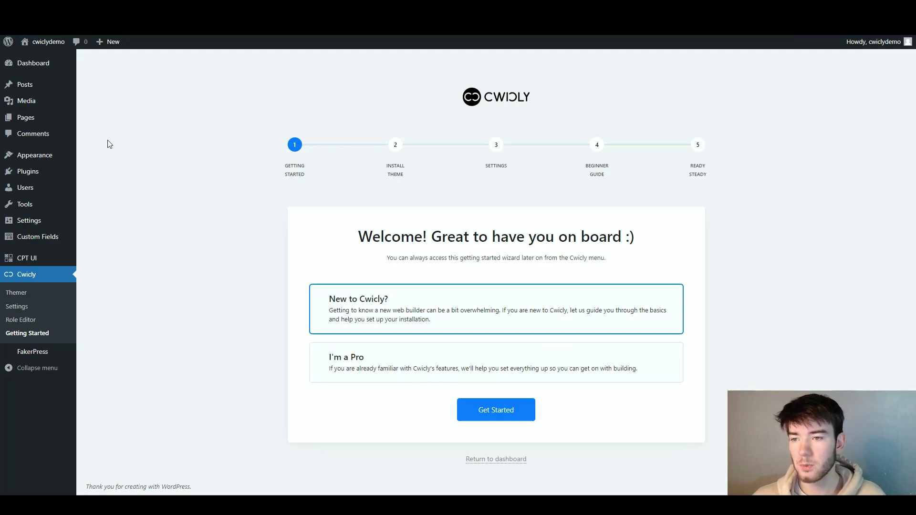
pyautogui.moveTo(7, 44)
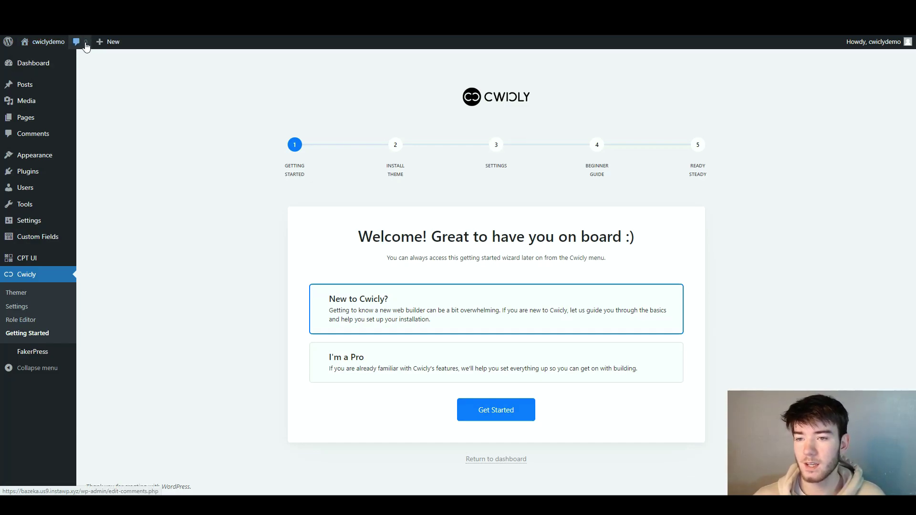
pyautogui.moveTo(106, 47)
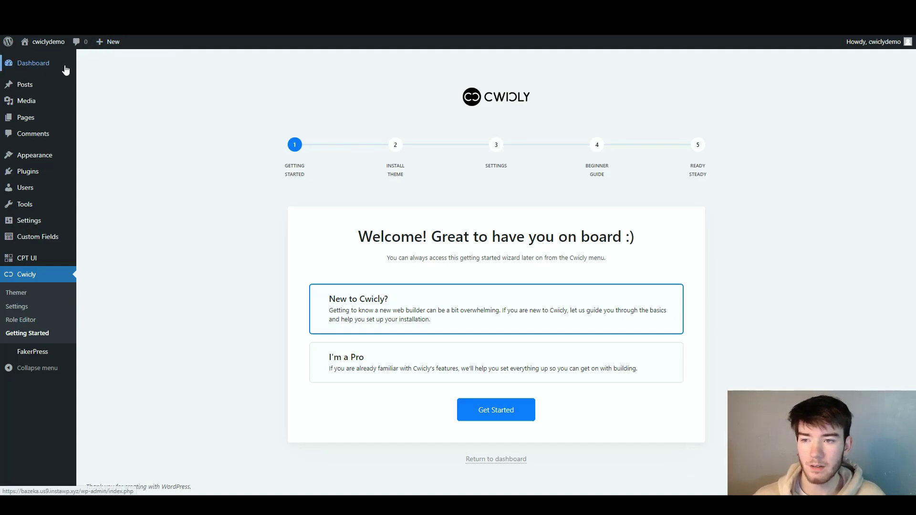
pyautogui.moveTo(56, 86)
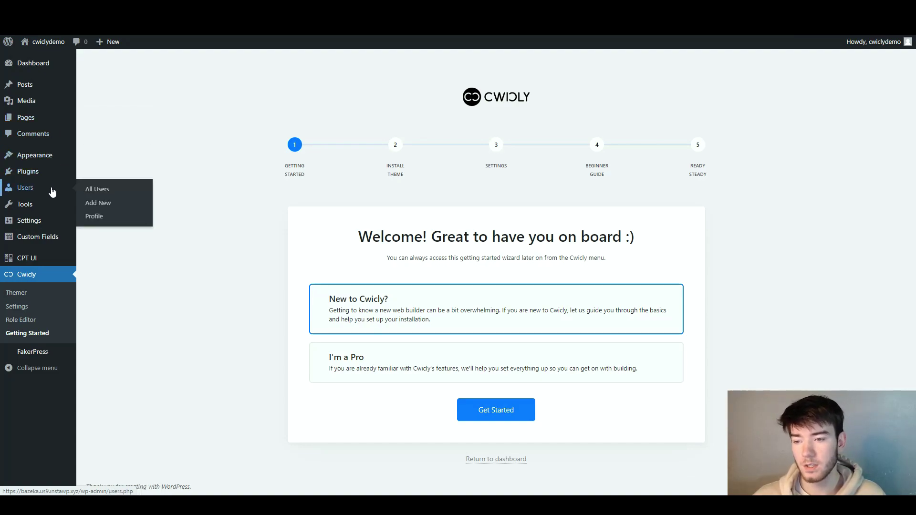
pyautogui.moveTo(43, 210)
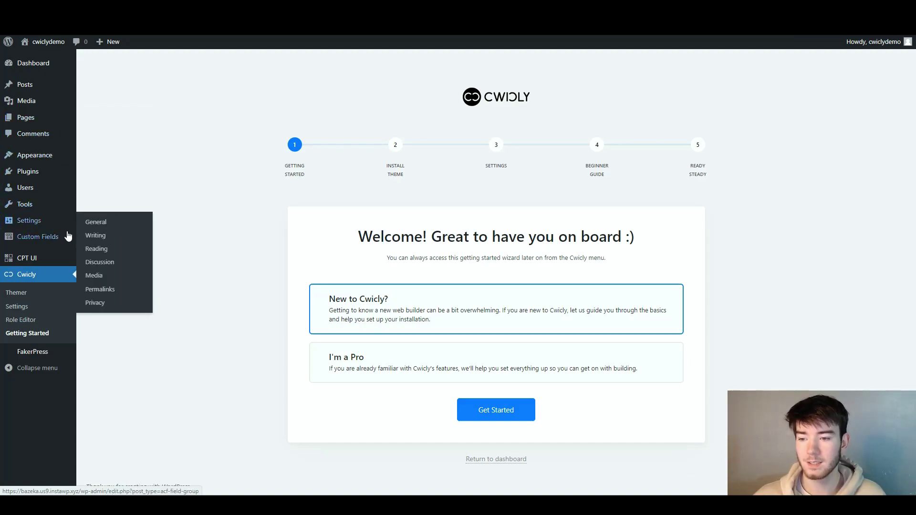
pyautogui.moveTo(62, 244)
pyautogui.moveTo(47, 265)
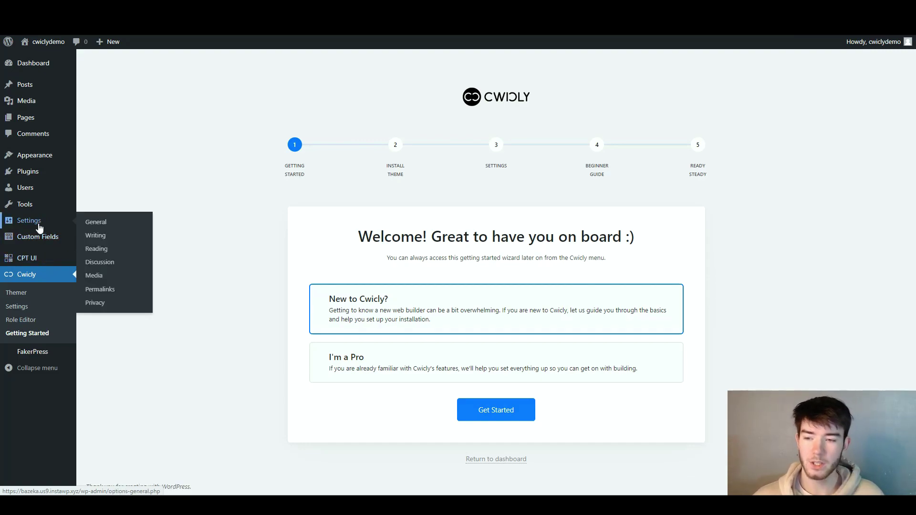
pyautogui.moveTo(49, 162)
pyautogui.moveTo(30, 104)
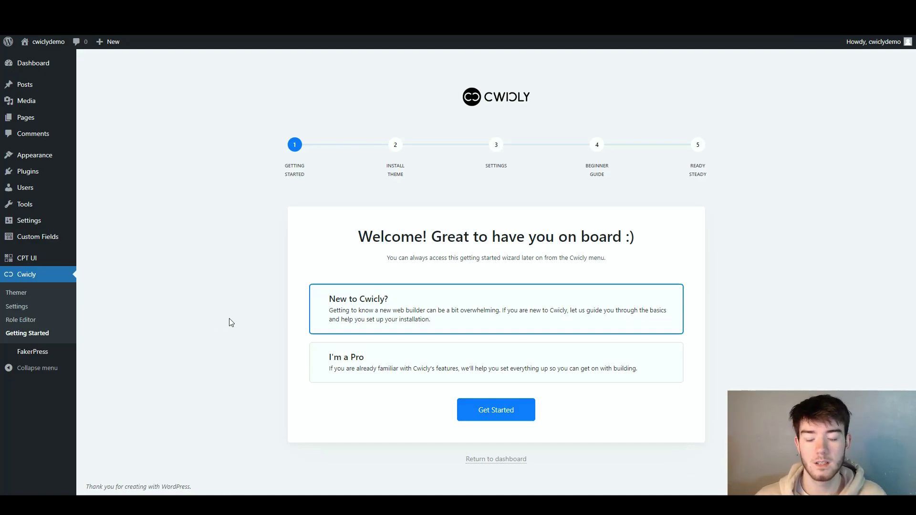
# Step: Start the setup wizard with the New to Cwicly option, keeping the Cwicly theme and the preset site and editor settings
pyautogui.click(507, 412)
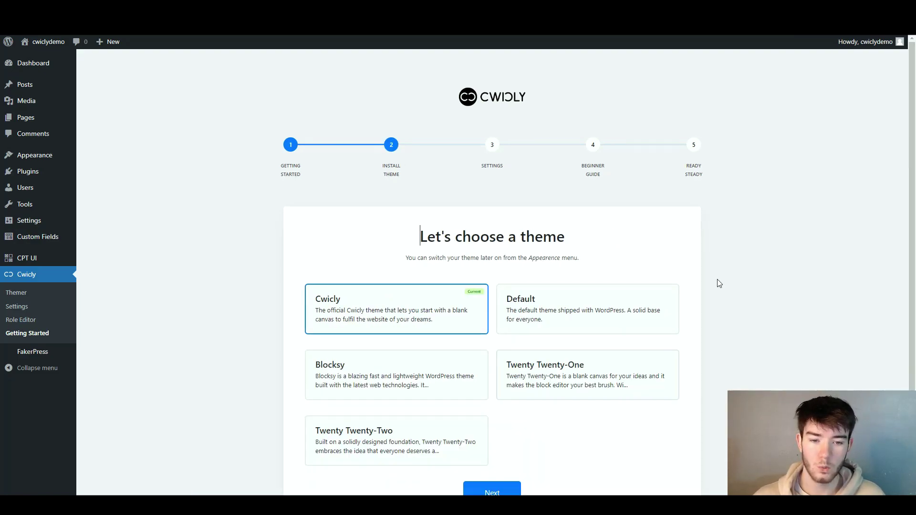
pyautogui.scroll(-1, 740, 282)
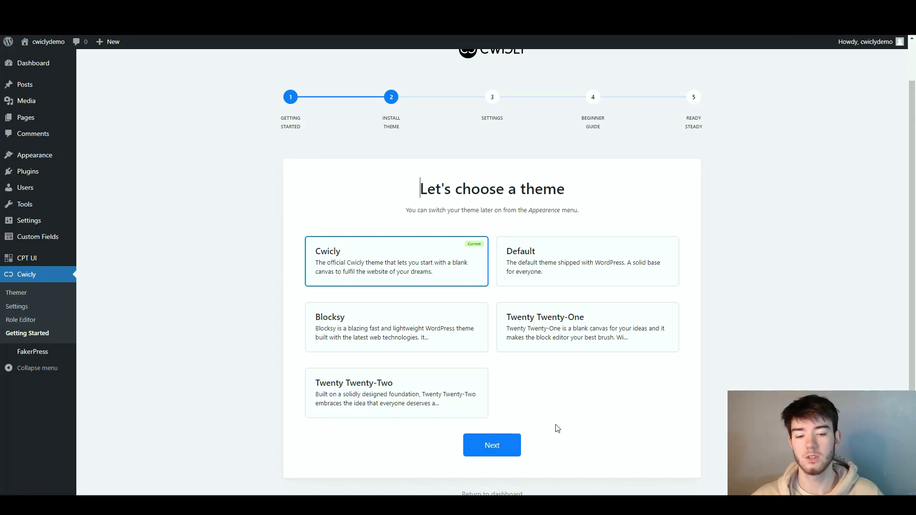
pyautogui.click(509, 443)
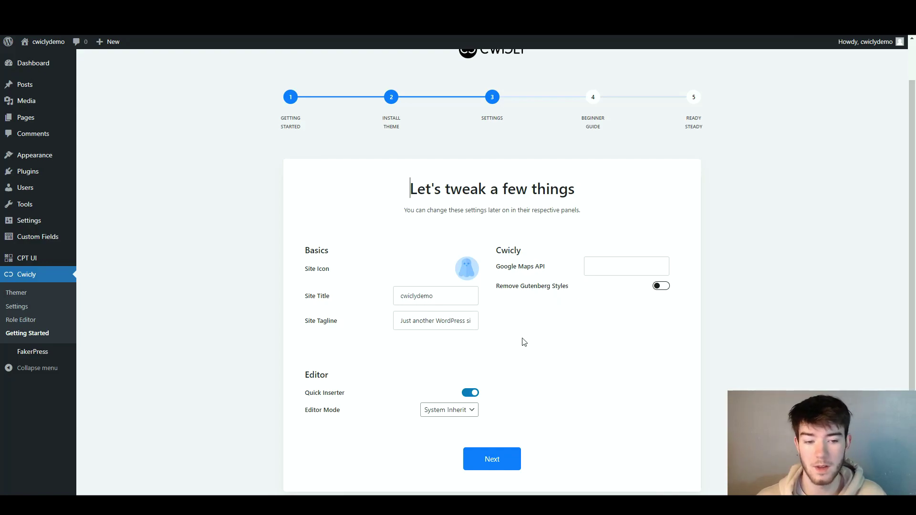
pyautogui.click(441, 294)
pyautogui.click(568, 368)
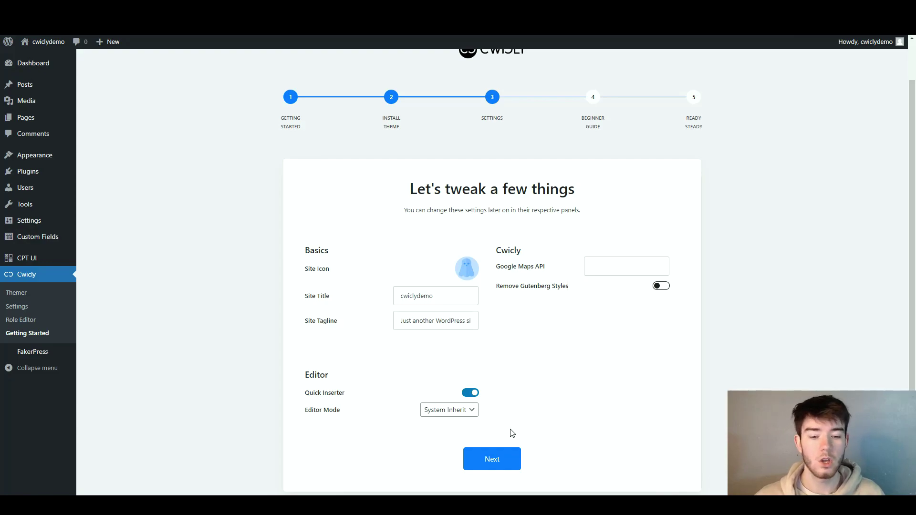
pyautogui.click(509, 462)
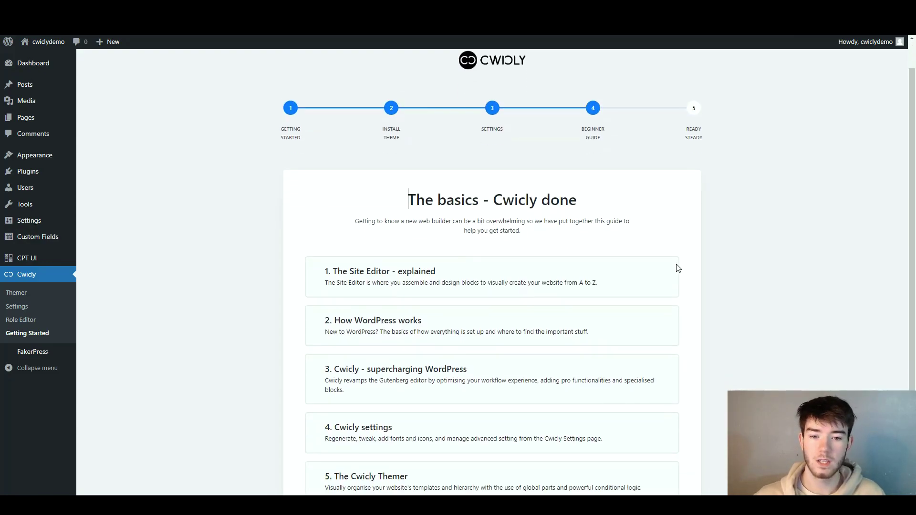
# Step: Look through the beginner guide and the Build resources, and finish the setup wizard to reach the dashboard
pyautogui.scroll(-1, 525, 229)
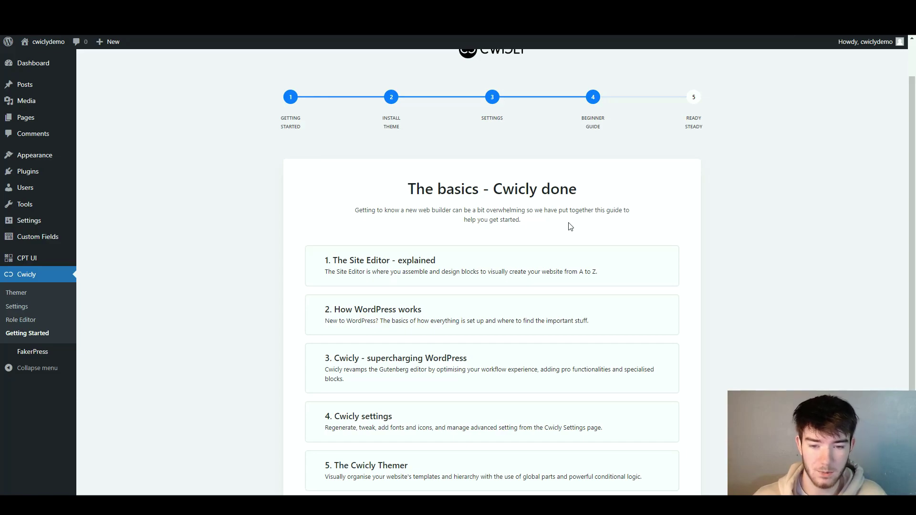
pyautogui.scroll(-1, 570, 227)
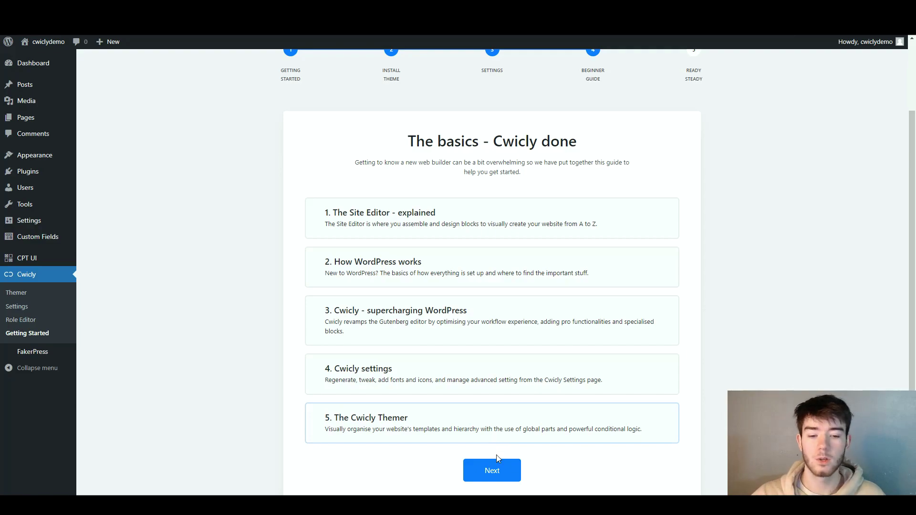
pyautogui.click(494, 472)
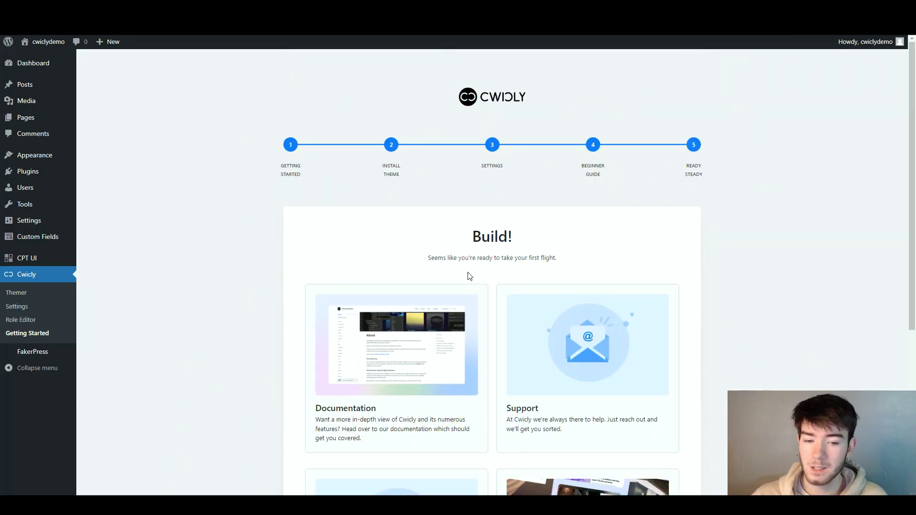
pyautogui.scroll(-4, 359, 226)
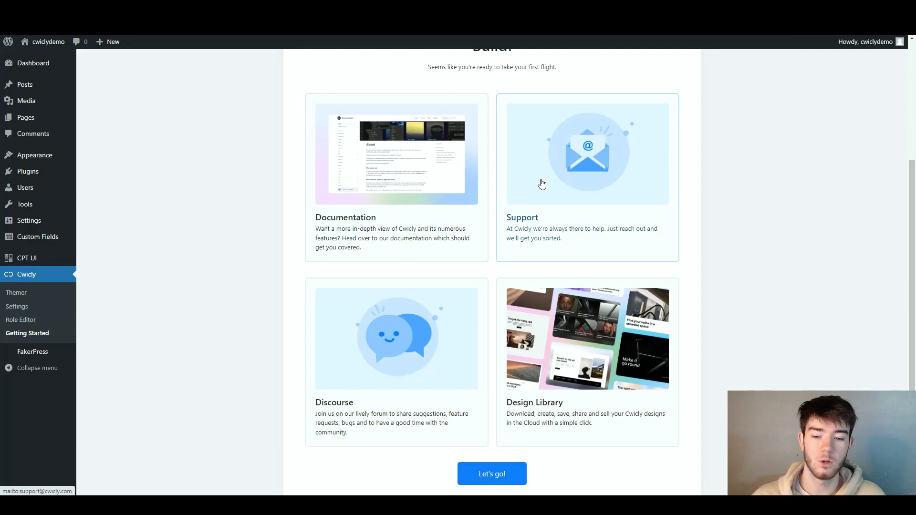
pyautogui.scroll(-1, 539, 368)
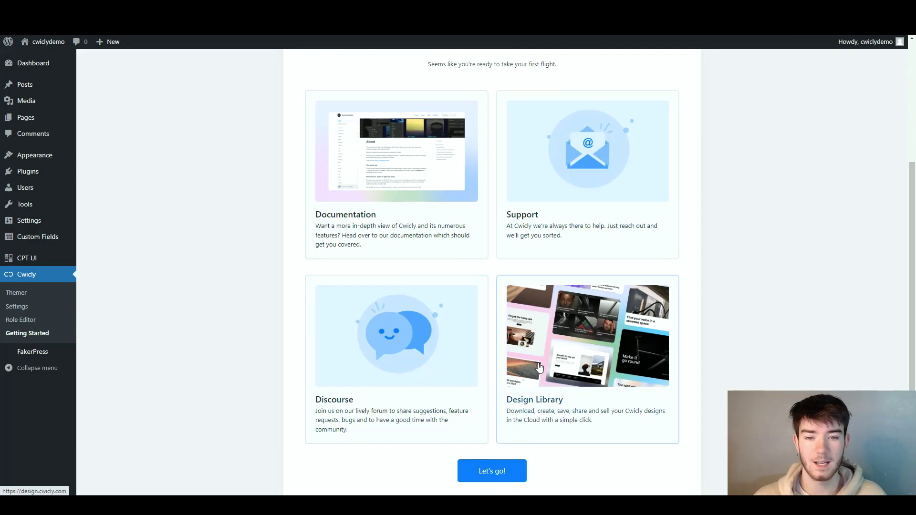
pyautogui.scroll(-1, 539, 367)
pyautogui.click(514, 430)
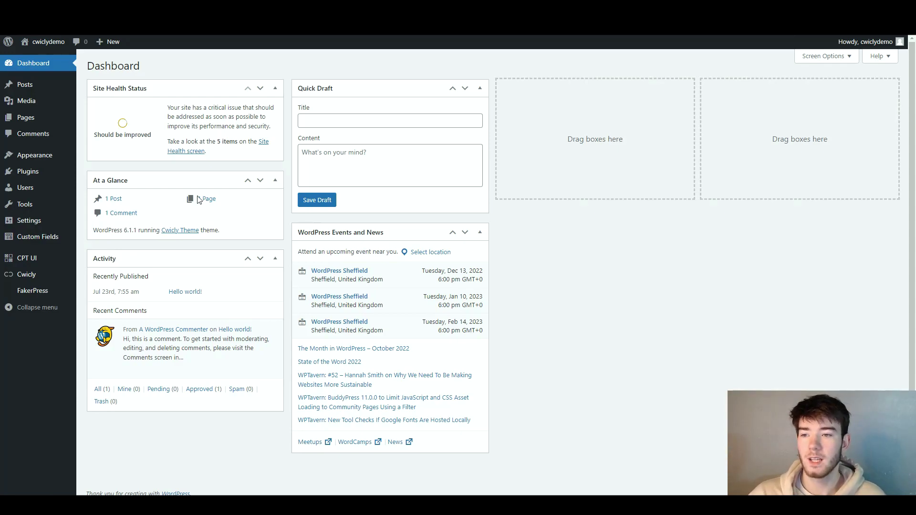
# Step: Move the "Hello world!" post to the trash
pyautogui.click(46, 83)
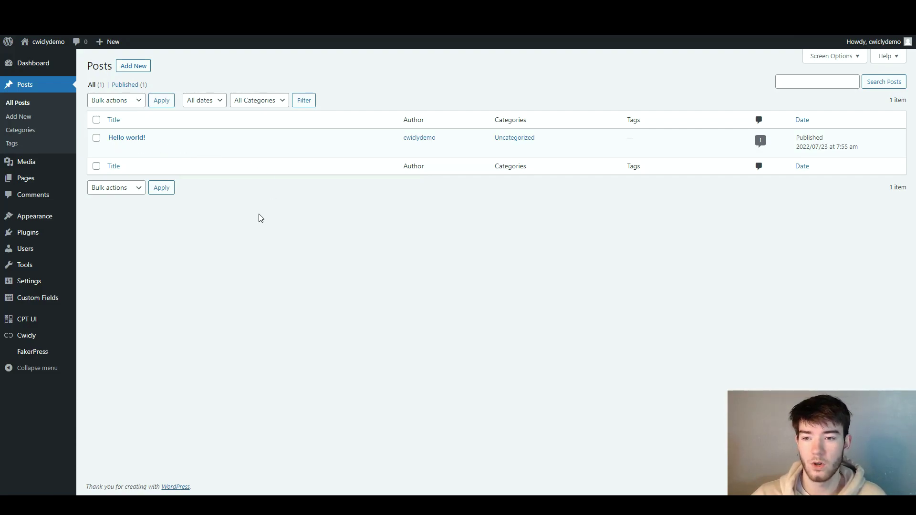
pyautogui.moveTo(158, 147)
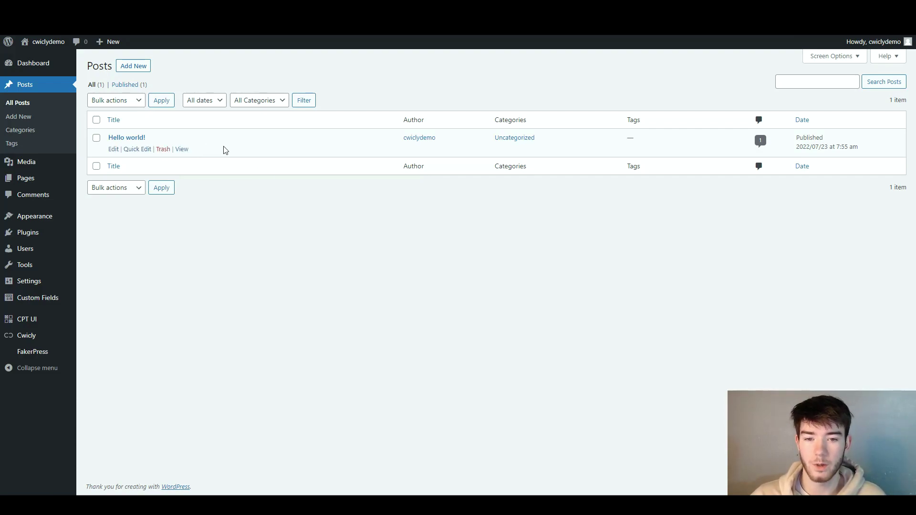
pyautogui.click(163, 150)
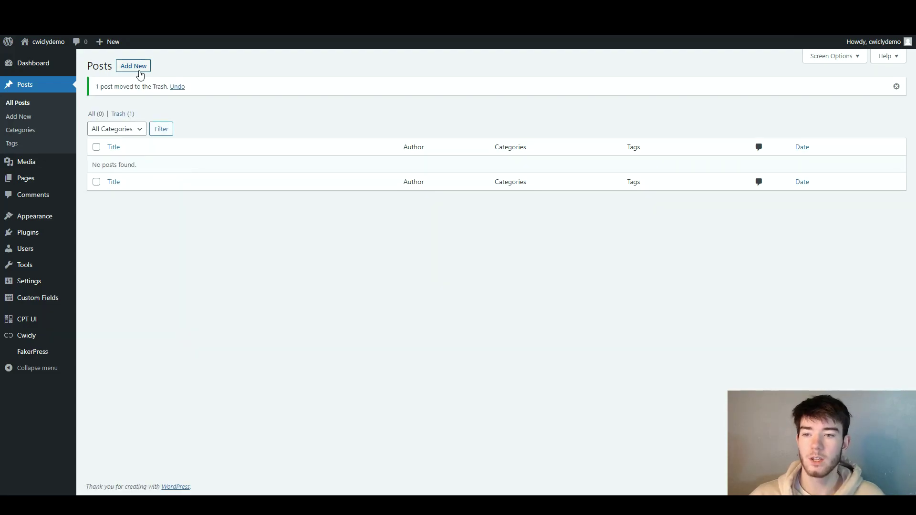
# Step: Create a new post with a paragraph reading "Welcome to the review"
pyautogui.click(141, 71)
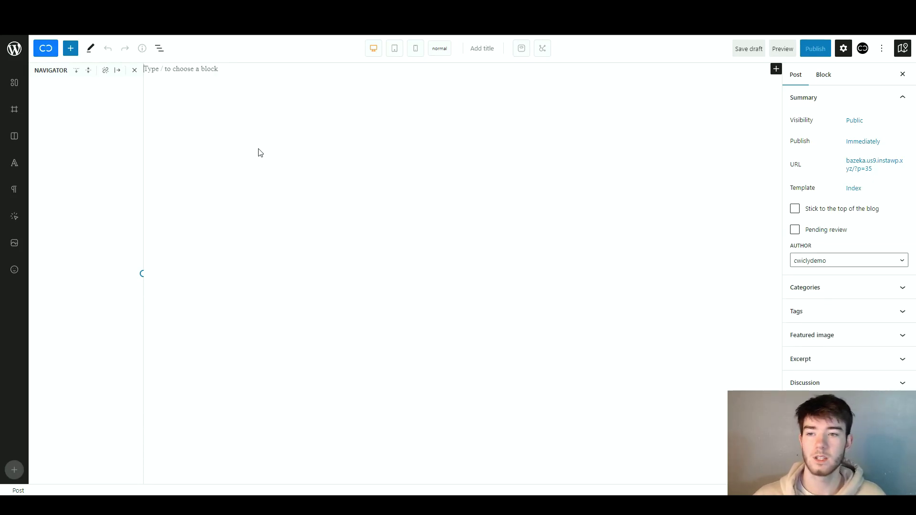
pyautogui.click(203, 72)
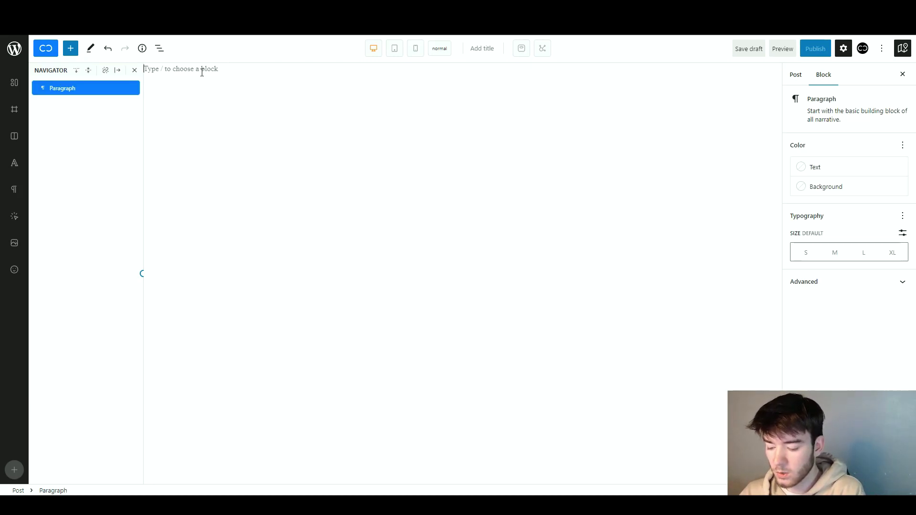
pyautogui.write('H')
pyautogui.press('BackSpace')
pyautogui.write('We')
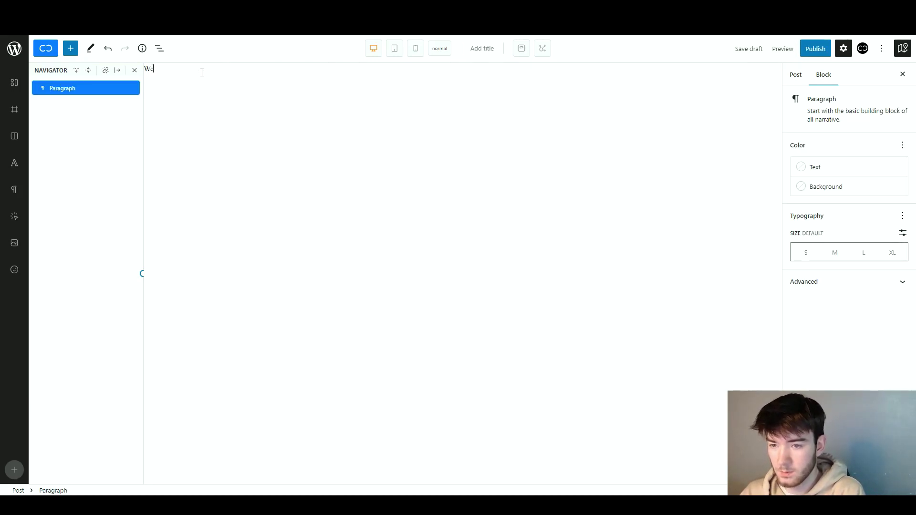
pyautogui.write('lcome to the review')
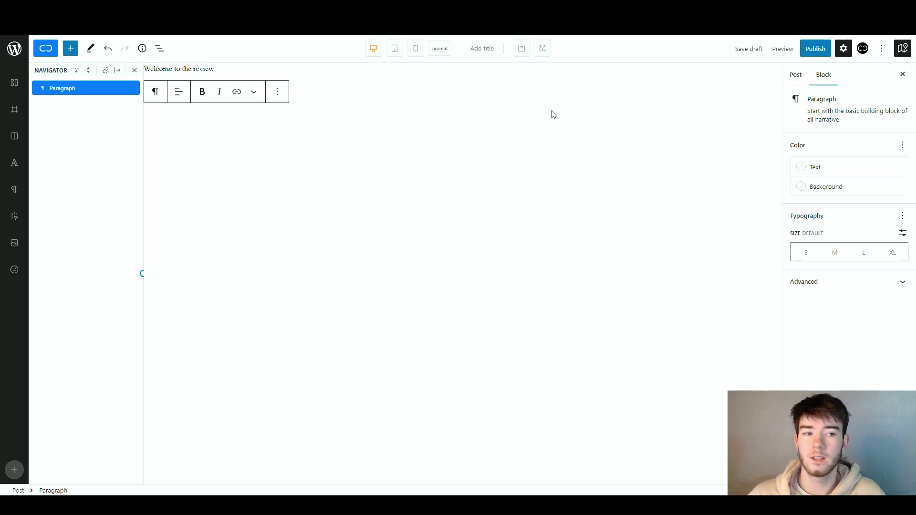
# Step: Publish the post with its default visibility and date, and display the post's summary settings
pyautogui.click(808, 53)
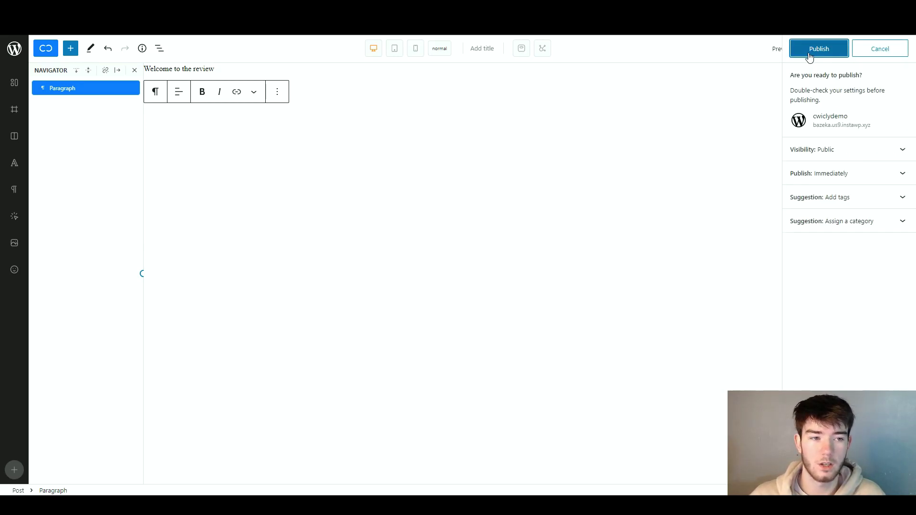
pyautogui.click(806, 54)
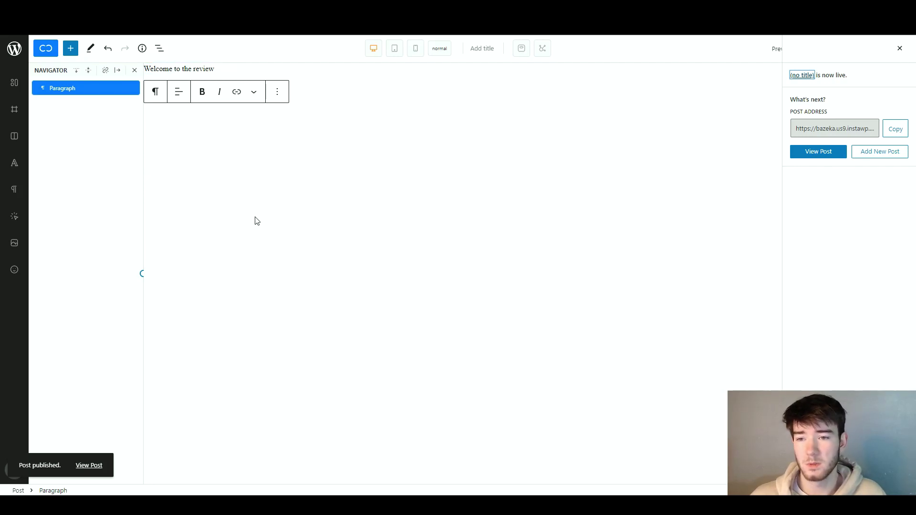
pyautogui.click(898, 51)
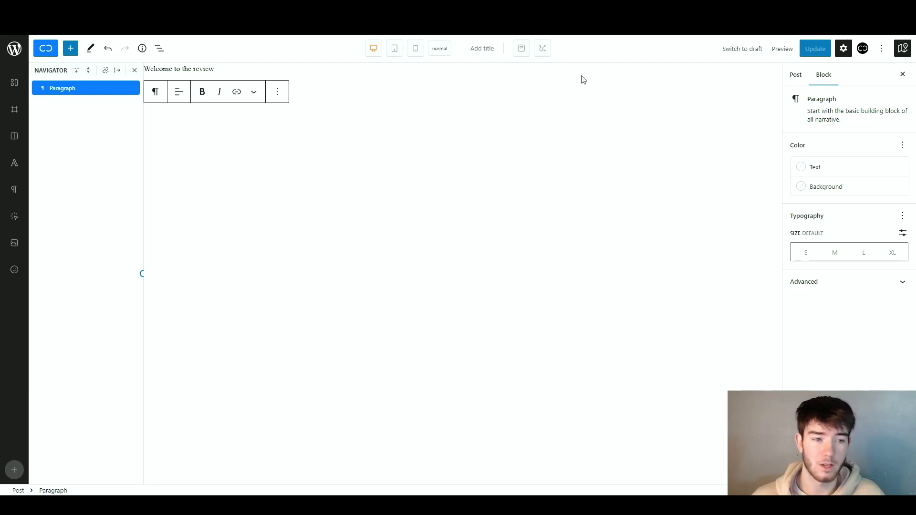
pyautogui.click(796, 75)
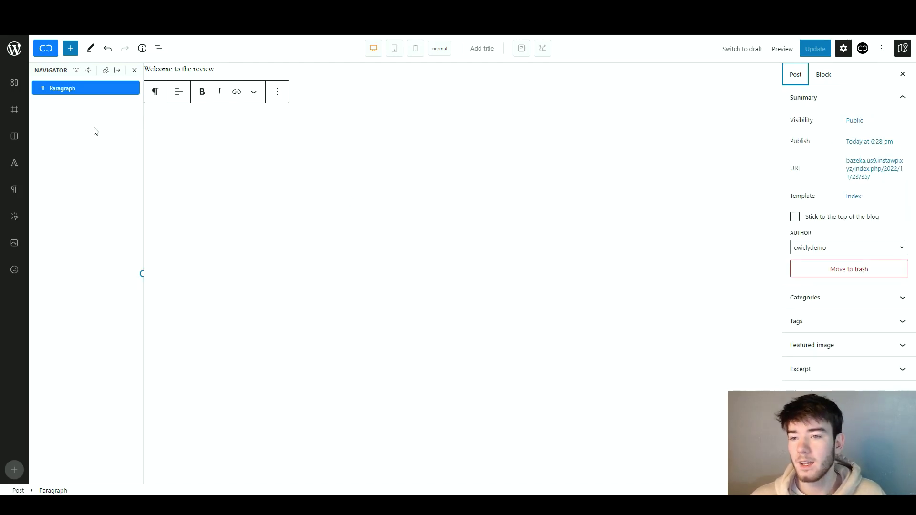
# Step: Reopen the untitled post from the posts list, update it with the title "Reviews", and return to the list
pyautogui.click(15, 82)
pyautogui.moveTo(125, 139)
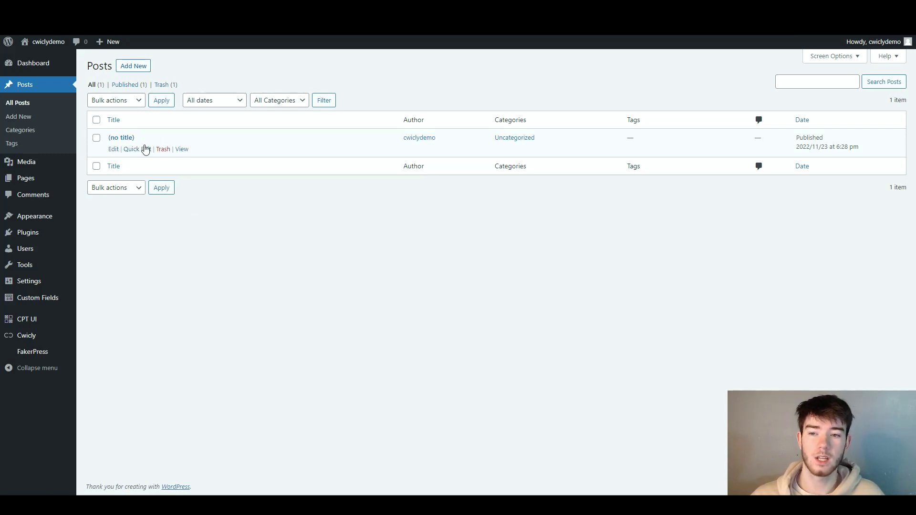
pyautogui.click(116, 150)
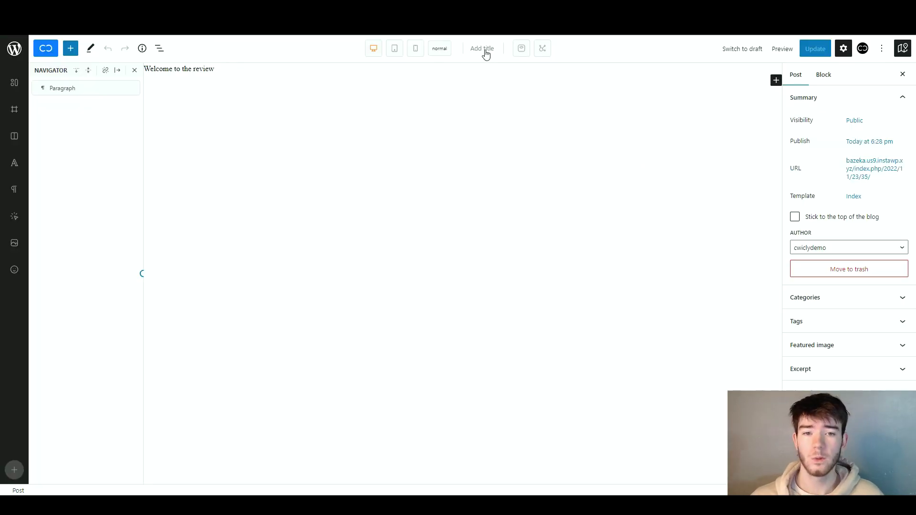
pyautogui.click(485, 49)
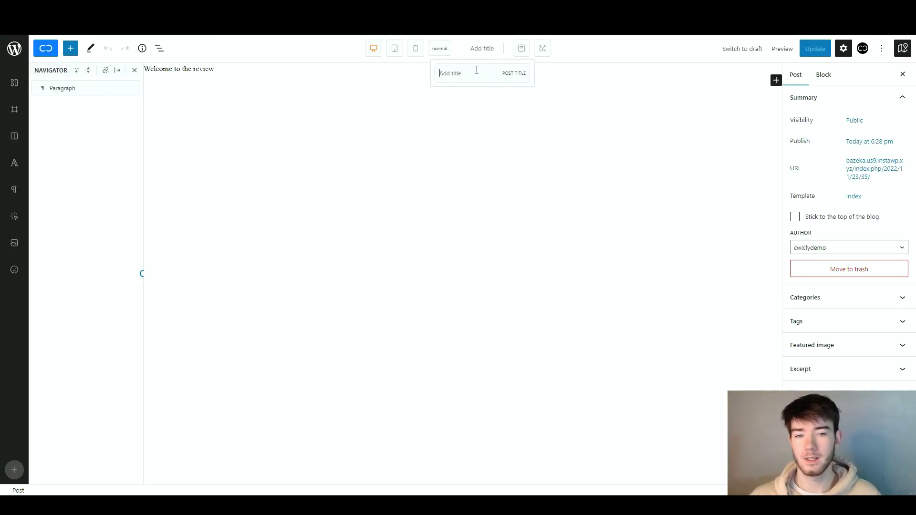
pyautogui.write('Reviews')
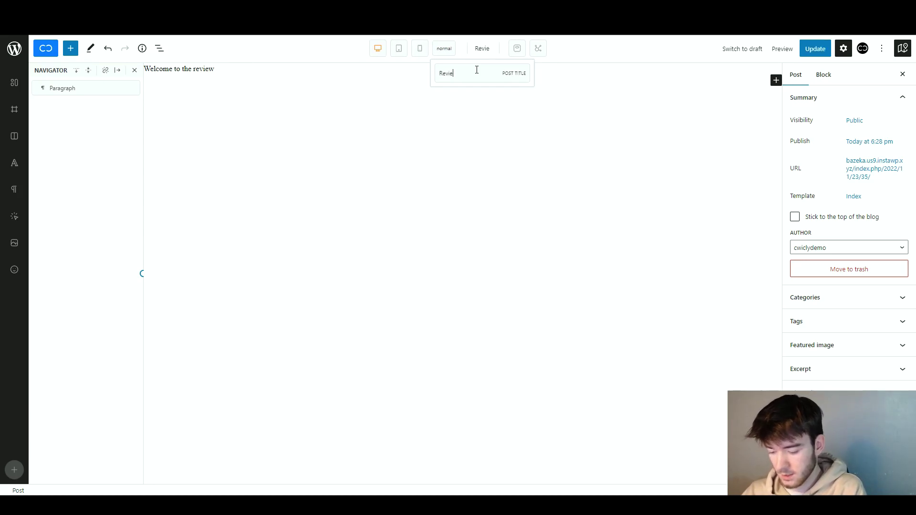
pyautogui.click(815, 49)
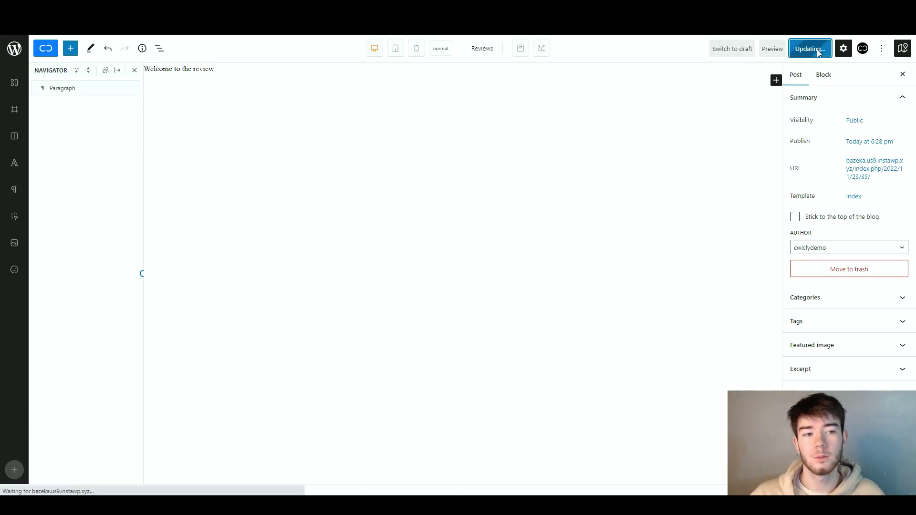
pyautogui.click(9, 48)
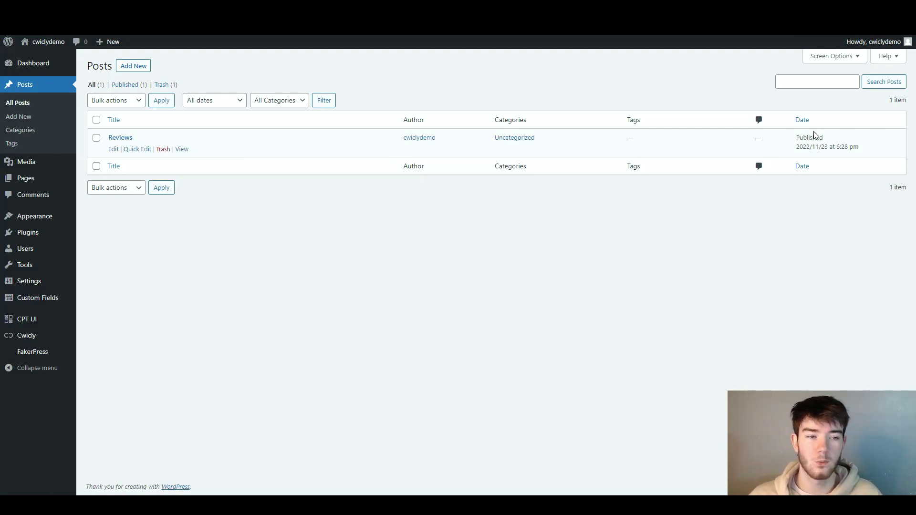
# Step: Open the media library
pyautogui.click(30, 162)
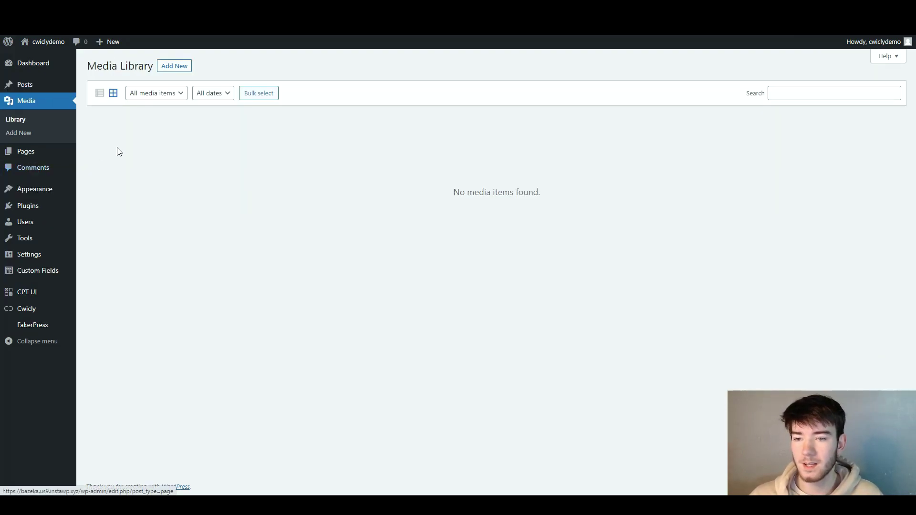
# Step: Show the media library's file upload area, and go to the list of pages
pyautogui.click(168, 72)
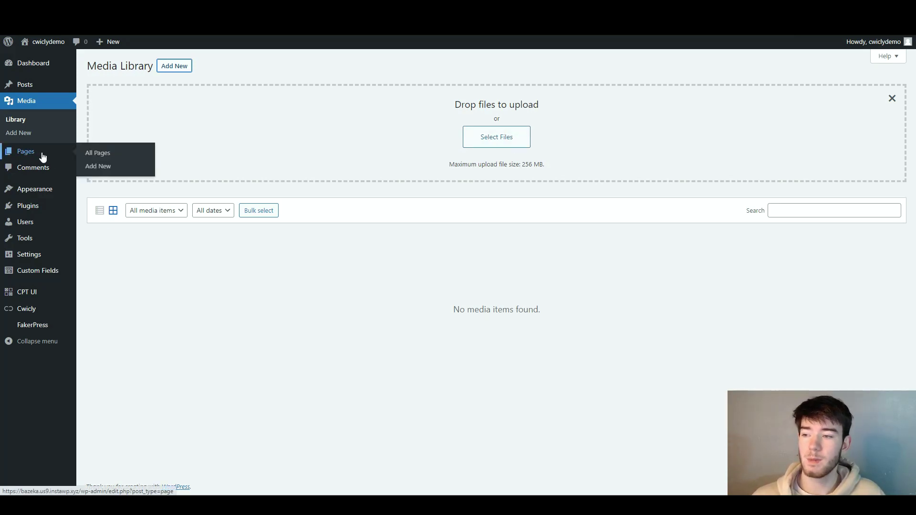
pyautogui.click(42, 156)
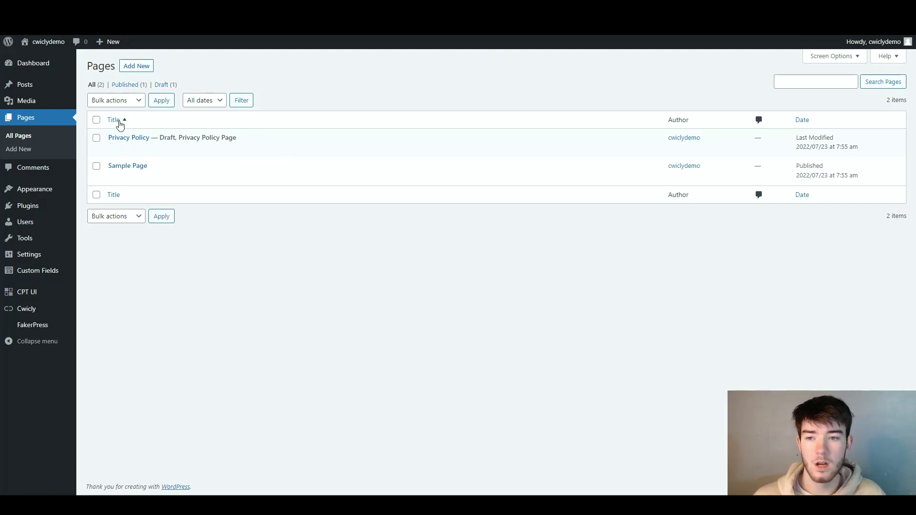
# Step: Create a new page with a paragraph reading "Welcome to the review page"
pyautogui.click(135, 67)
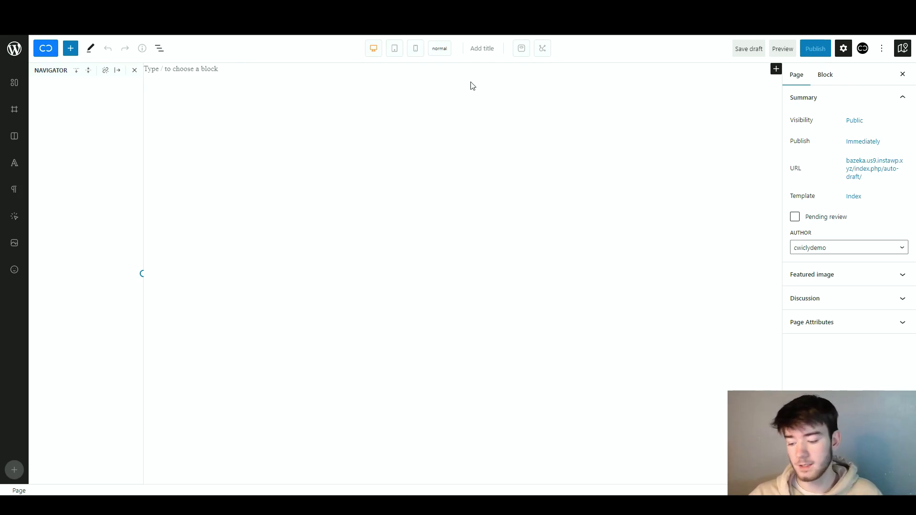
pyautogui.click(233, 70)
pyautogui.write('W')
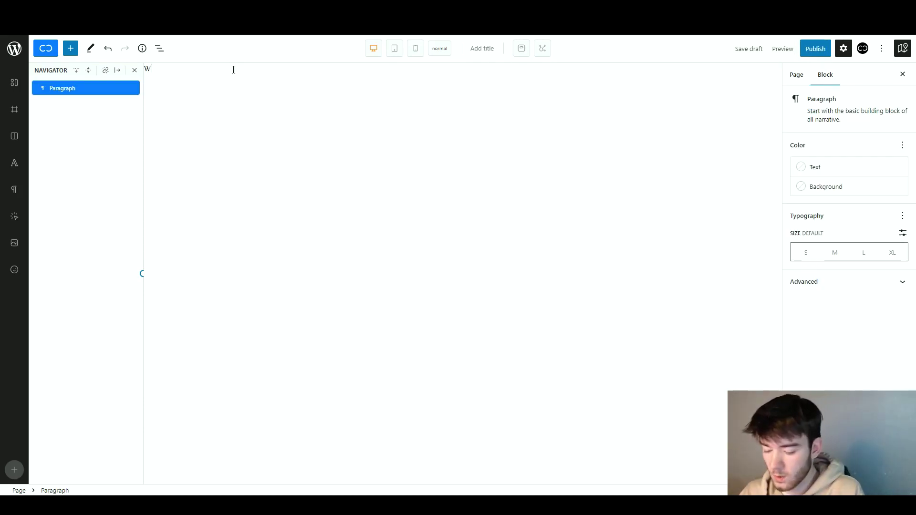
pyautogui.write('elcome to the ')
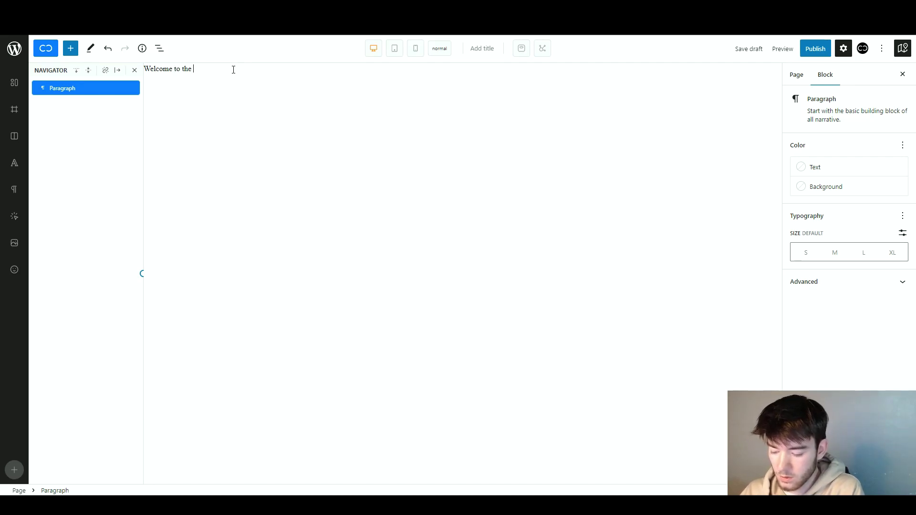
pyautogui.write('review page')
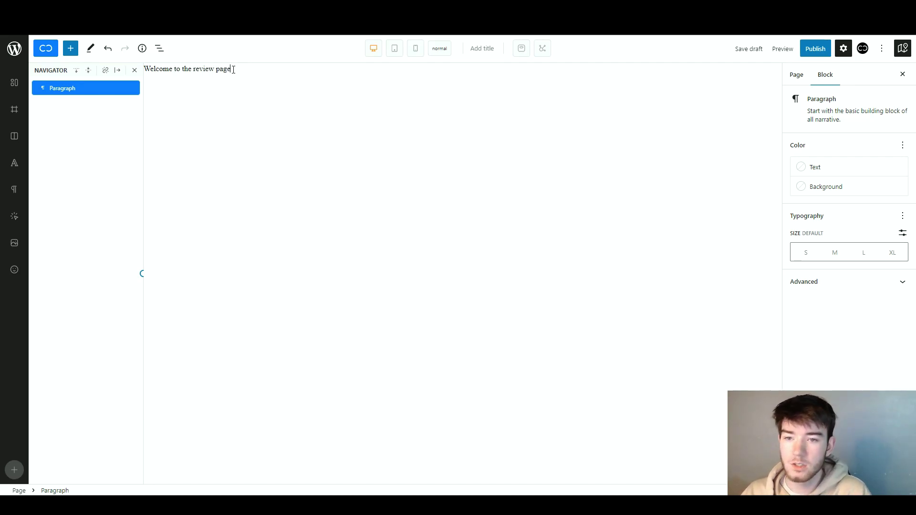
# Step: Publish the untitled page with its default settings and return to the list of pages
pyautogui.click(817, 49)
pyautogui.click(821, 50)
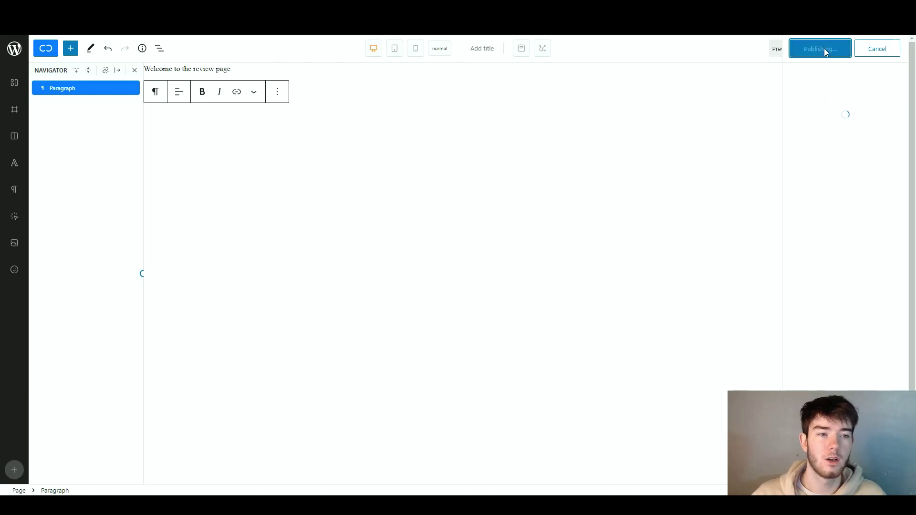
pyautogui.click(13, 49)
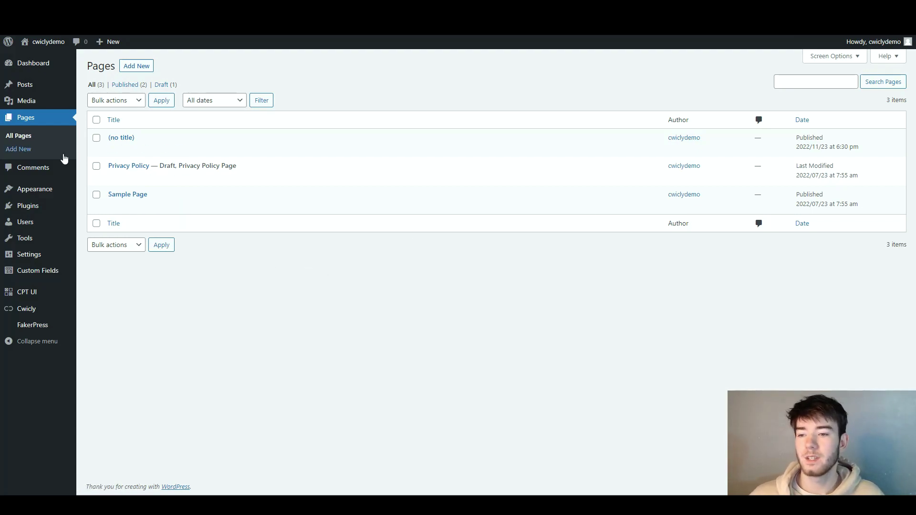
# Step: View the site's comments, and open the details of the active Cwicly Theme among the installed themes
pyautogui.click(39, 170)
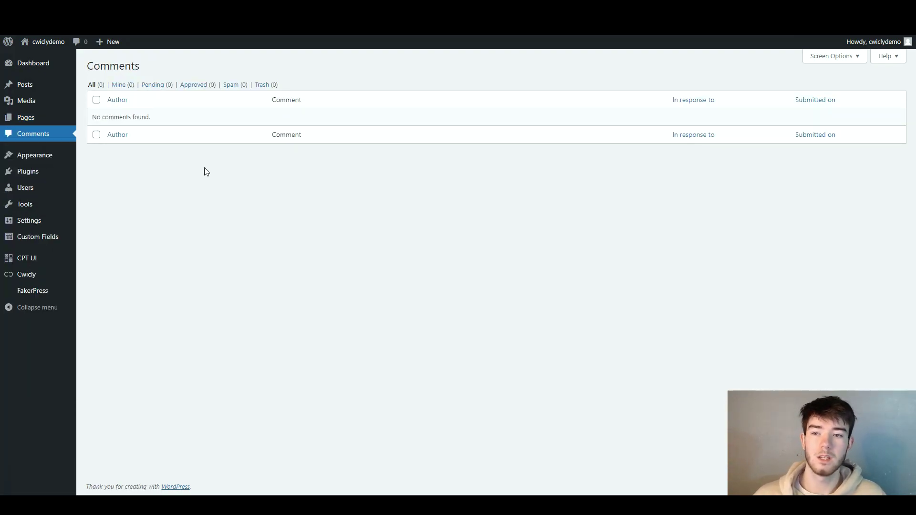
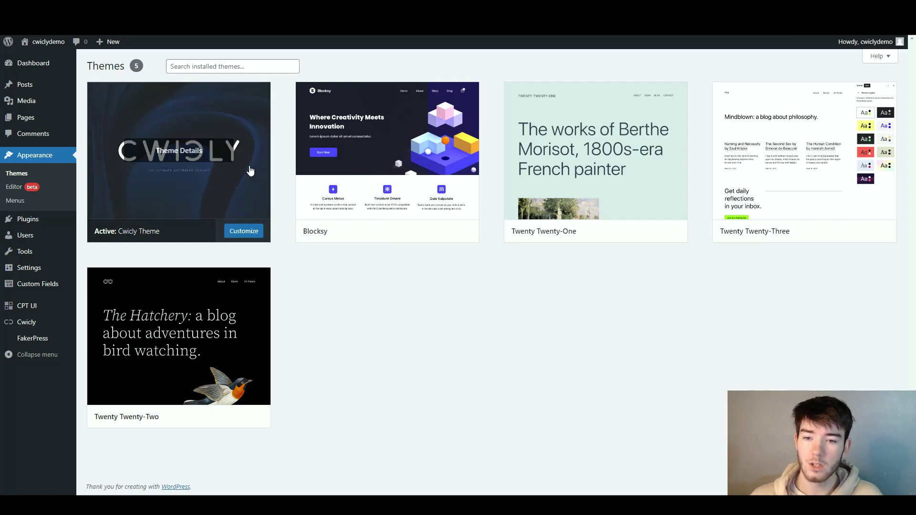
pyautogui.moveTo(244, 166)
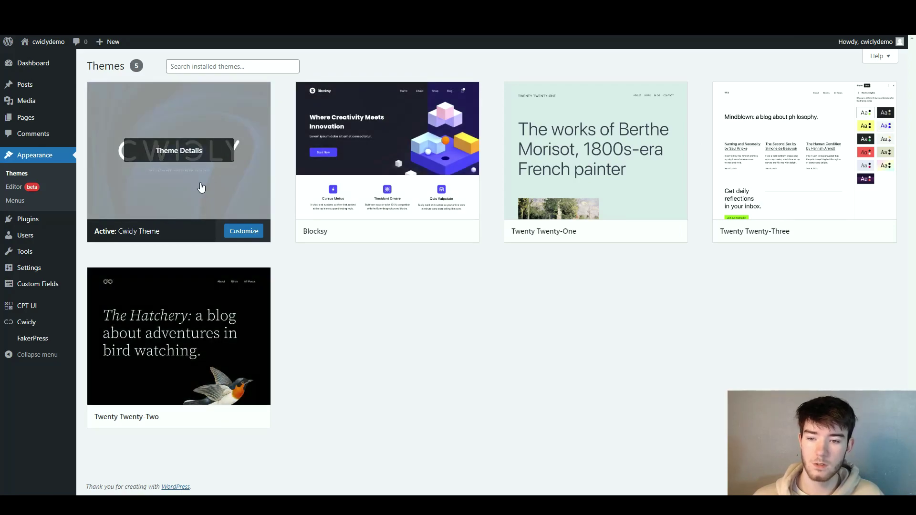
pyautogui.click(199, 154)
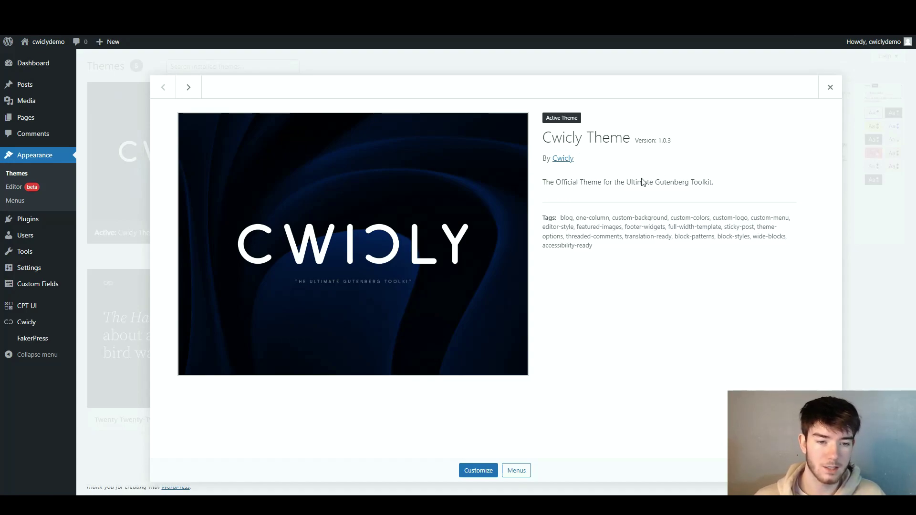
# Step: Browse the details of the other installed themes from Blocksy to Twenty Twenty-Two, and return to the themes overview
pyautogui.click(188, 90)
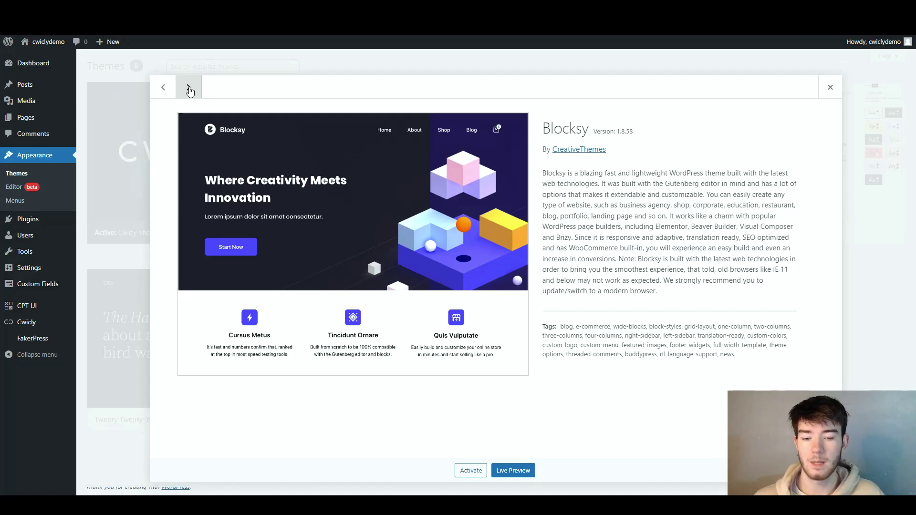
pyautogui.click(189, 89)
pyautogui.click(188, 90)
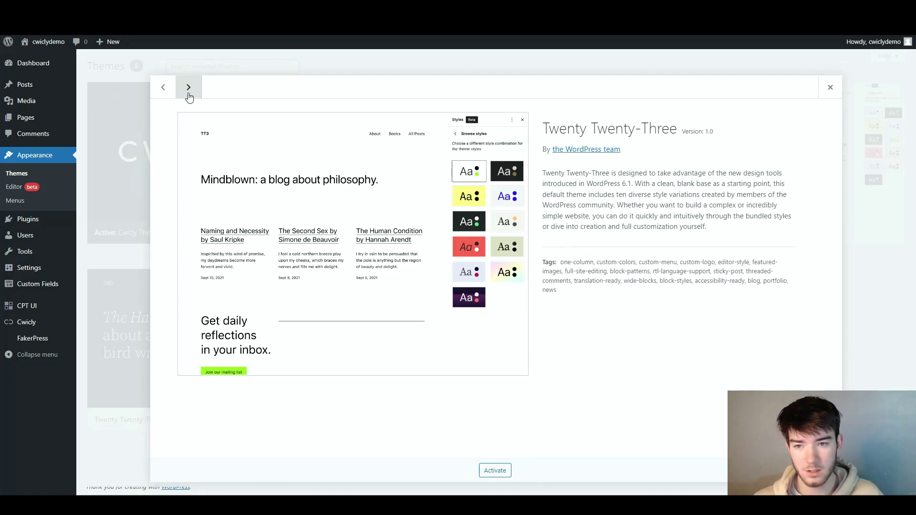
pyautogui.click(189, 91)
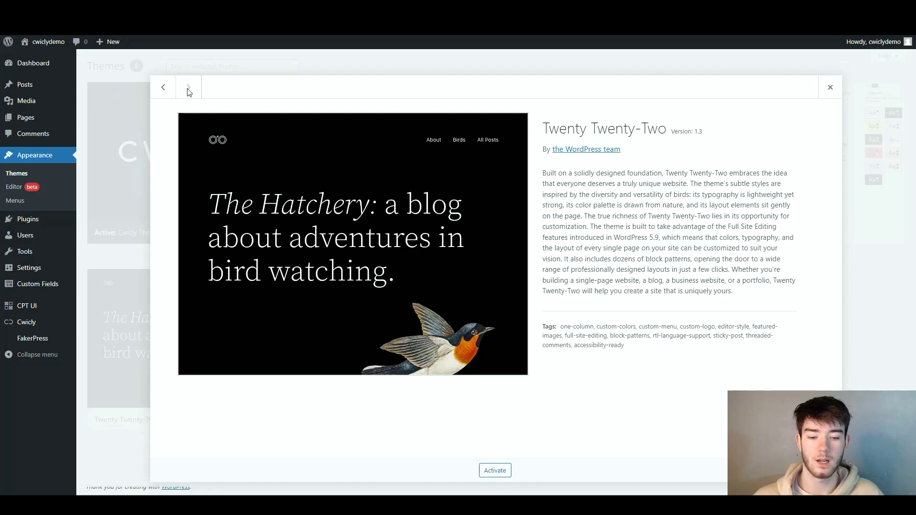
pyautogui.doubleClick(163, 88)
pyautogui.click(510, 477)
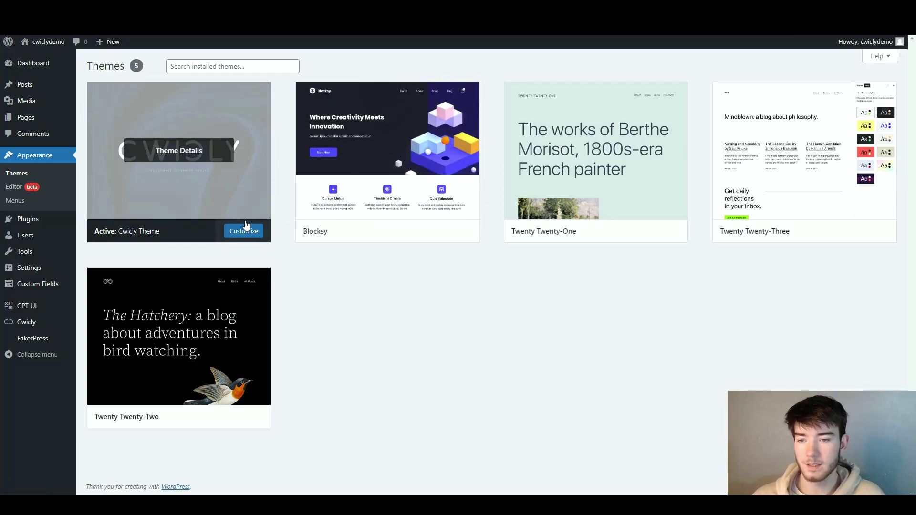
# Step: Open the Cwicly Theme for customizing, inspect the Index template's header, post content and footer blocks, and return to the themes overview
pyautogui.click(254, 236)
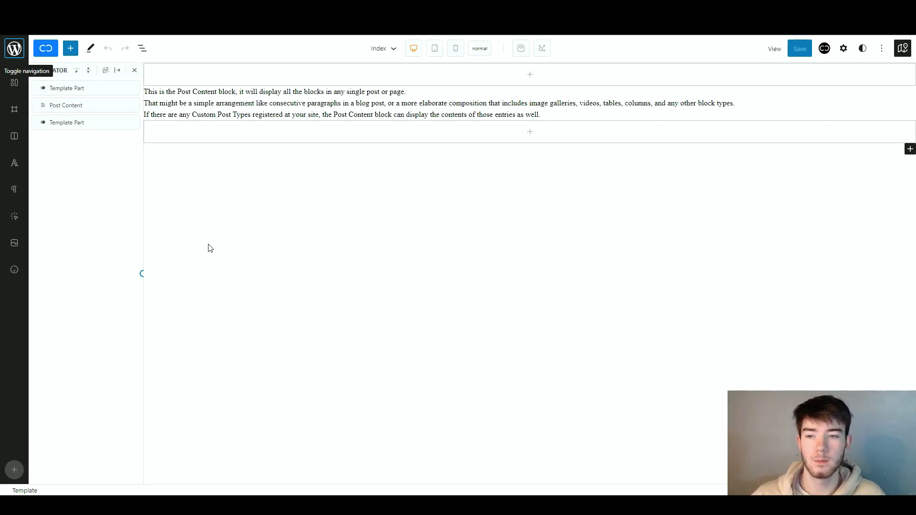
pyautogui.click(83, 90)
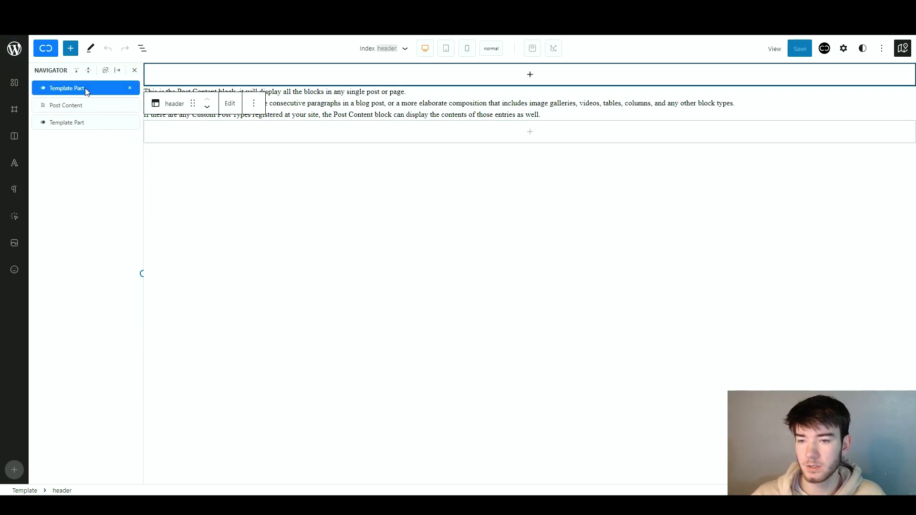
pyautogui.click(91, 102)
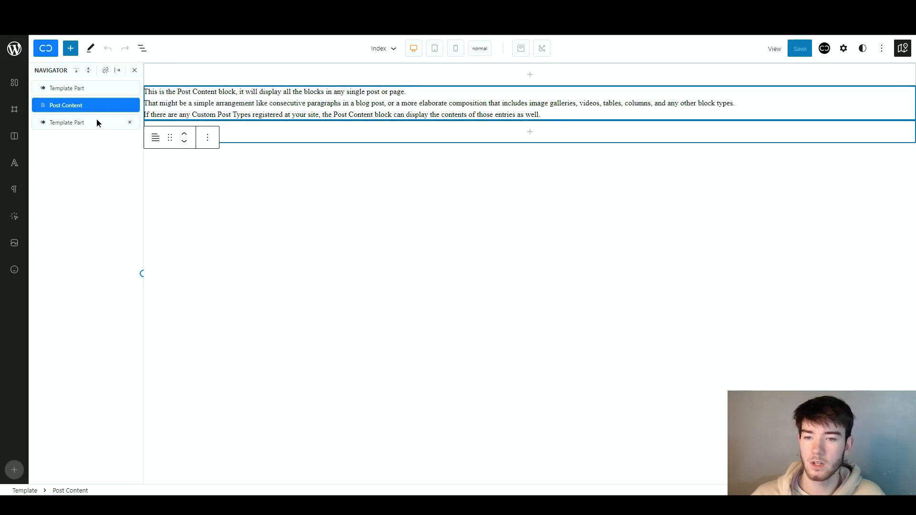
pyautogui.click(96, 119)
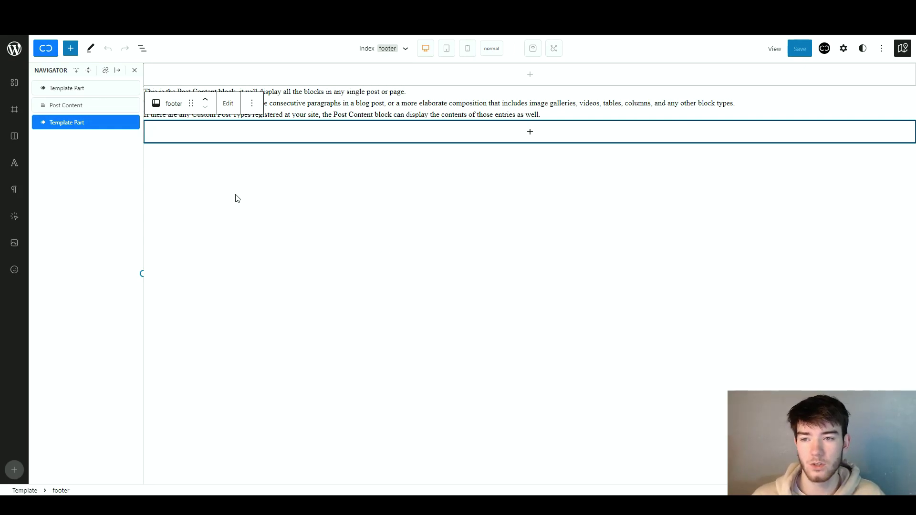
pyautogui.click(199, 151)
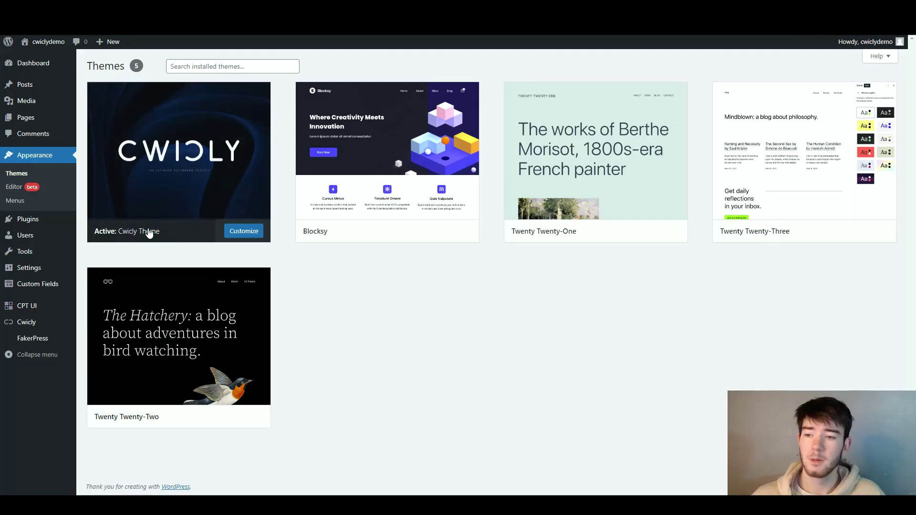
# Step: View the installed plugins and the list of all users
pyautogui.click(49, 218)
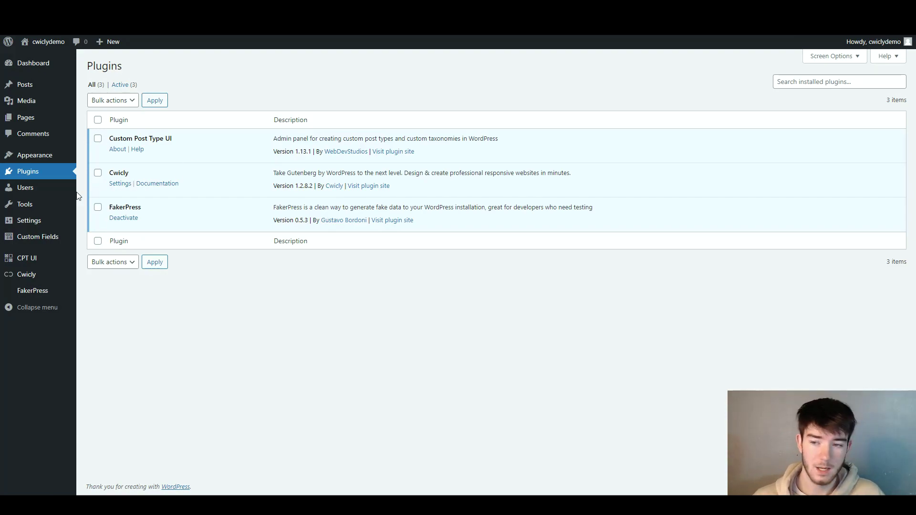
pyautogui.moveTo(38, 190)
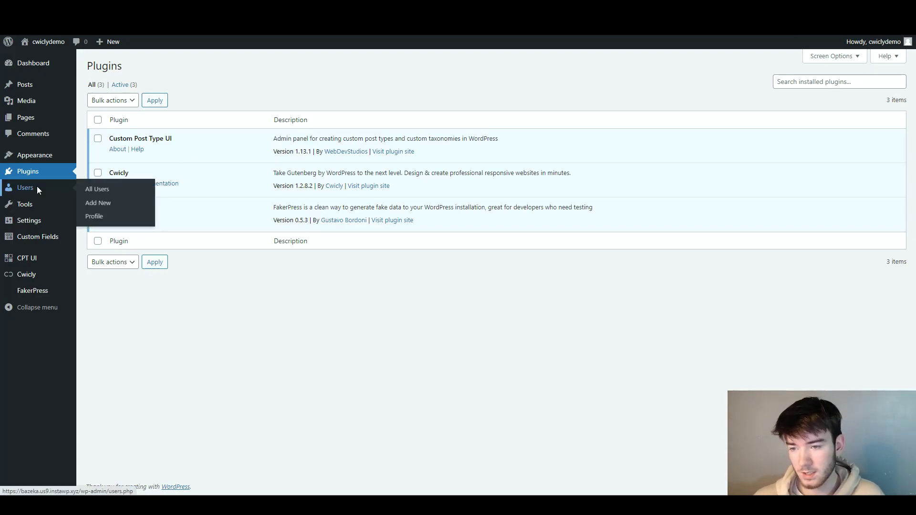
pyautogui.click(36, 189)
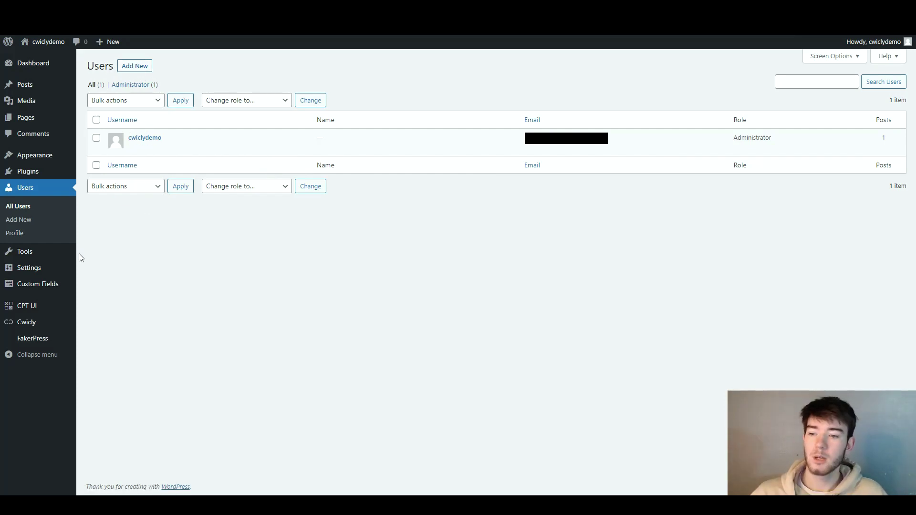
# Step: View the available tools and the site's general settings
pyautogui.click(37, 257)
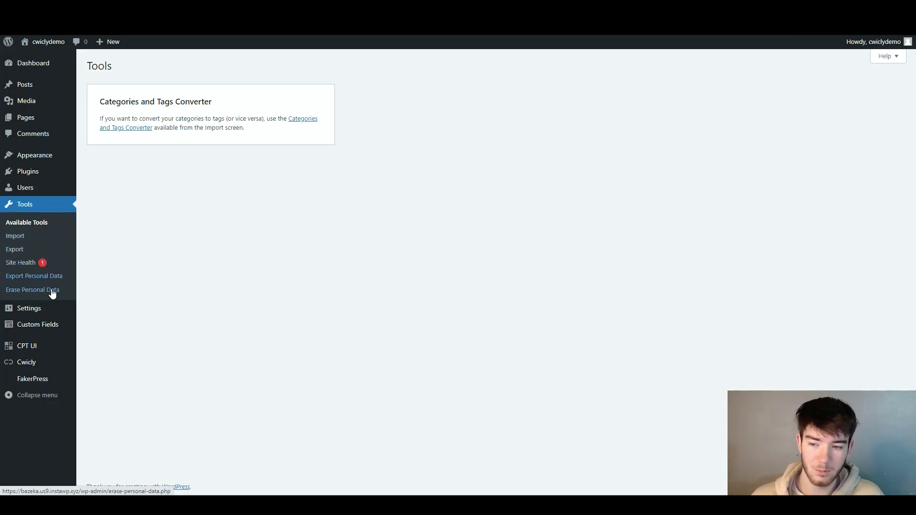
pyautogui.moveTo(54, 311)
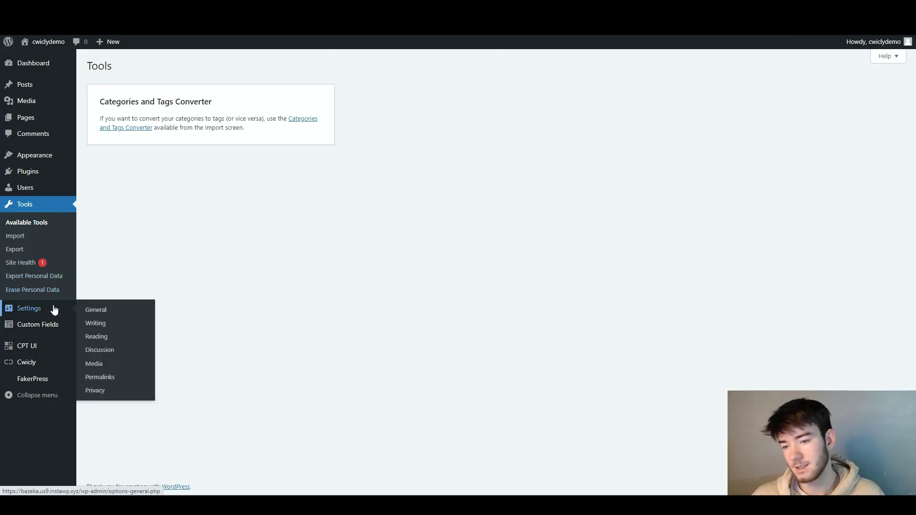
pyautogui.click(42, 311)
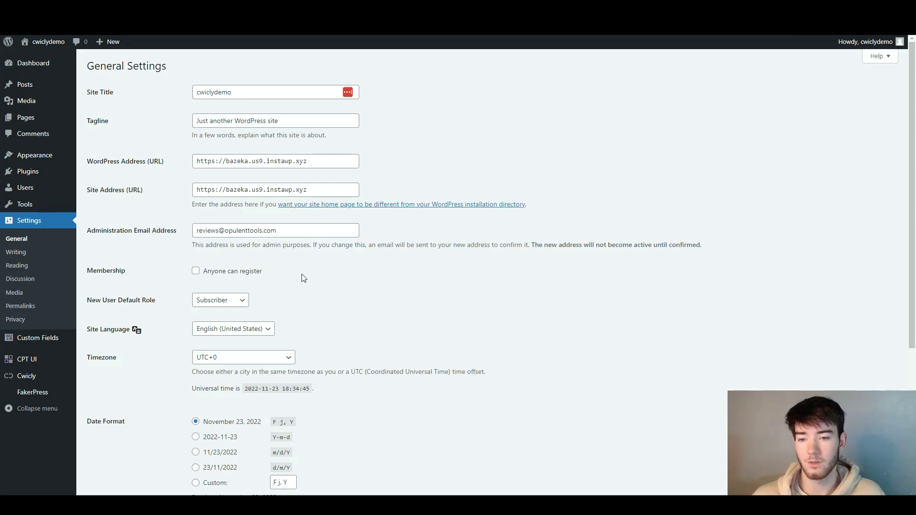
# Step: Open the custom field groups and examine the fields and settings of a new, unsaved field group
pyautogui.click(42, 339)
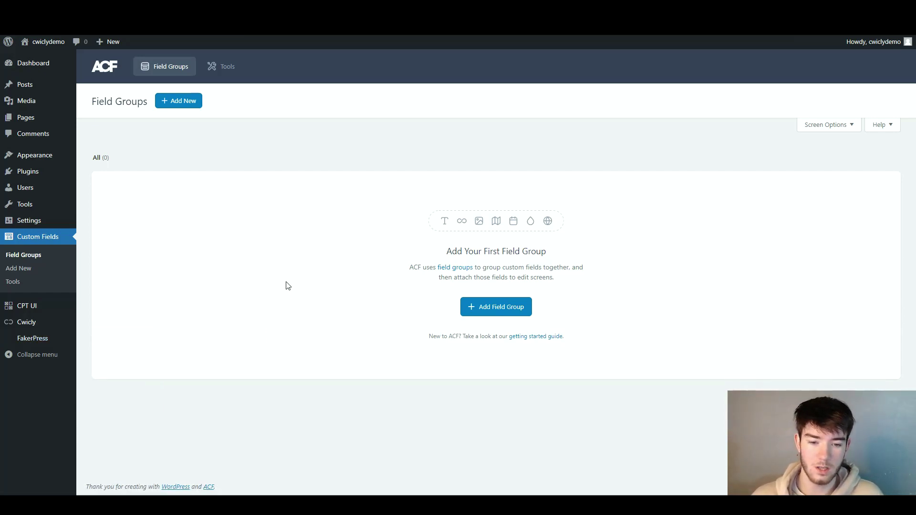
pyautogui.click(478, 309)
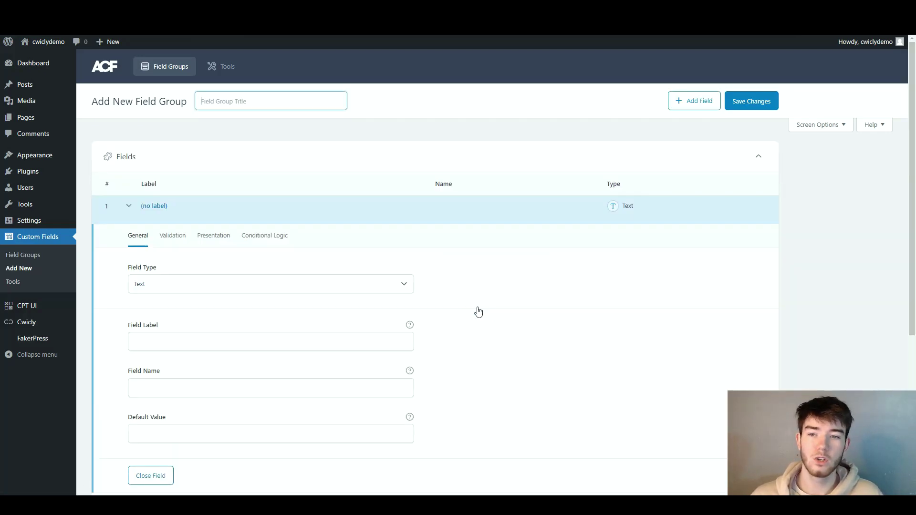
pyautogui.scroll(-1, 478, 311)
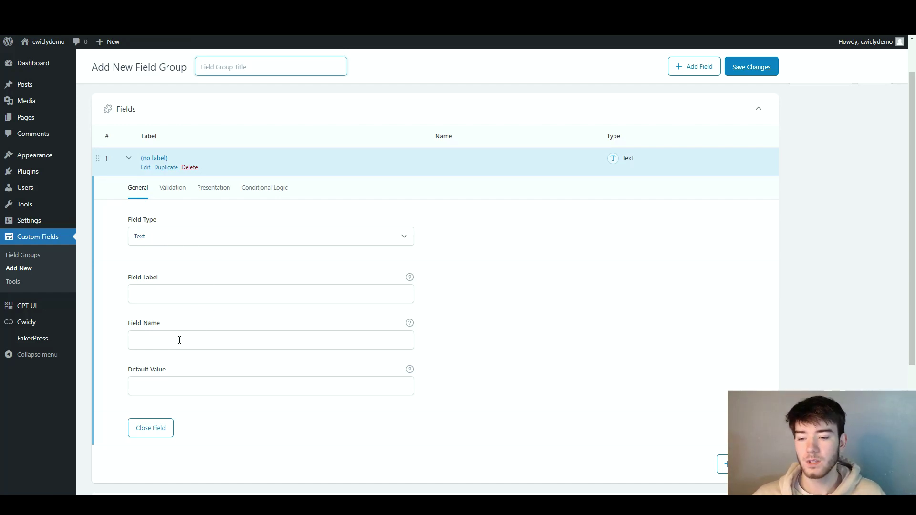
pyautogui.scroll(-2, 334, 353)
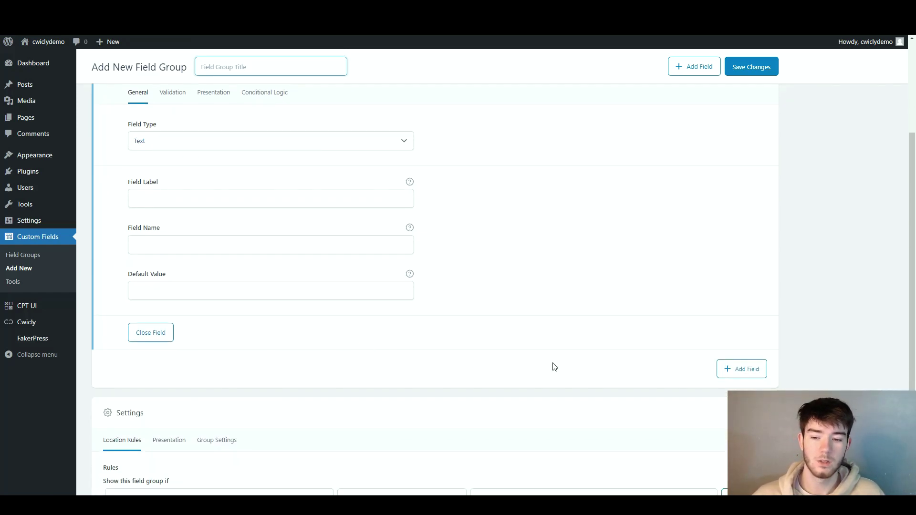
pyautogui.scroll(3, 477, 328)
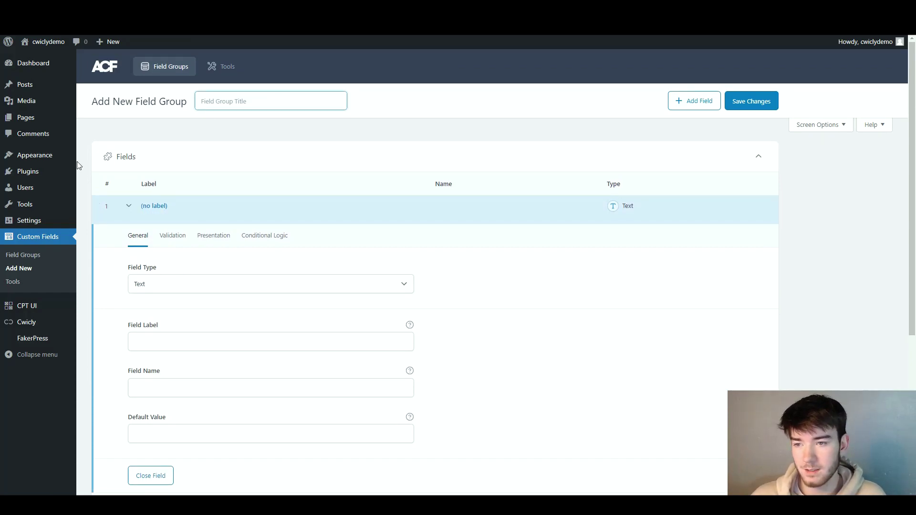
# Step: Open the Cwicly Themer's templates, and collapse and re-expand the admin navigation
pyautogui.click(29, 323)
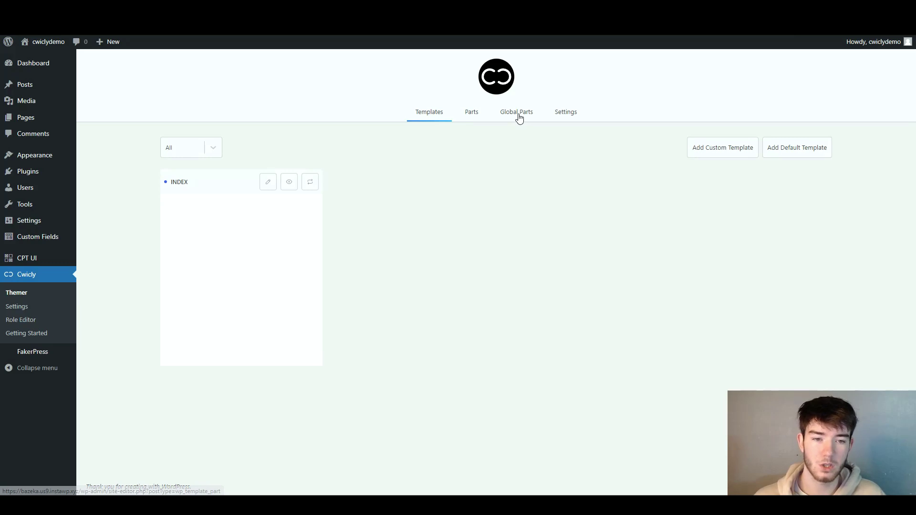
pyautogui.click(18, 369)
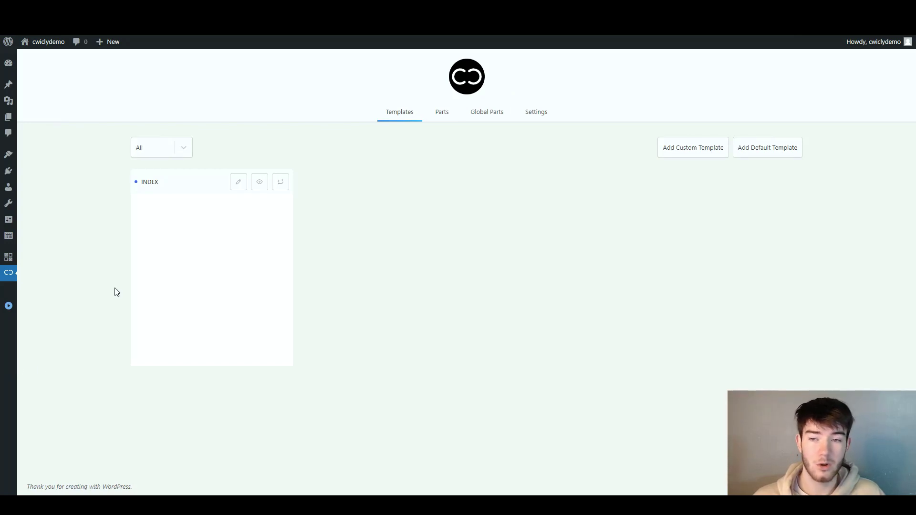
pyautogui.click(8, 306)
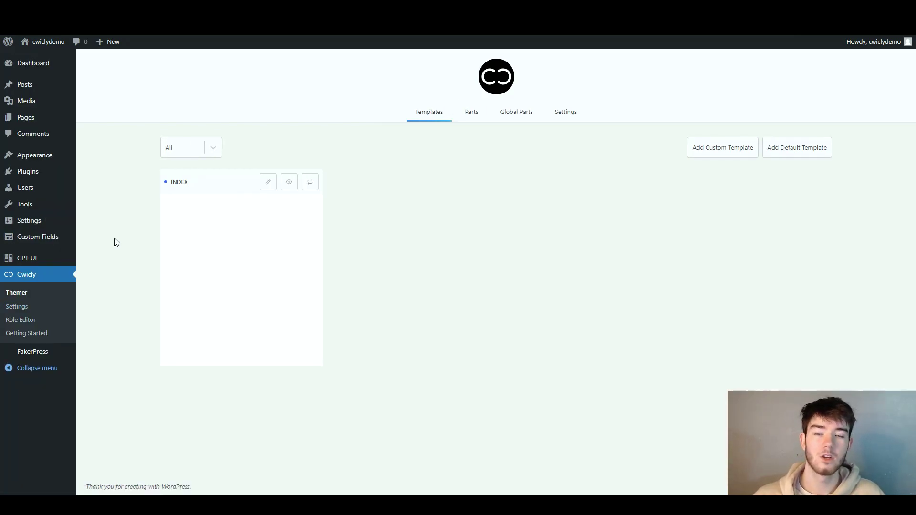